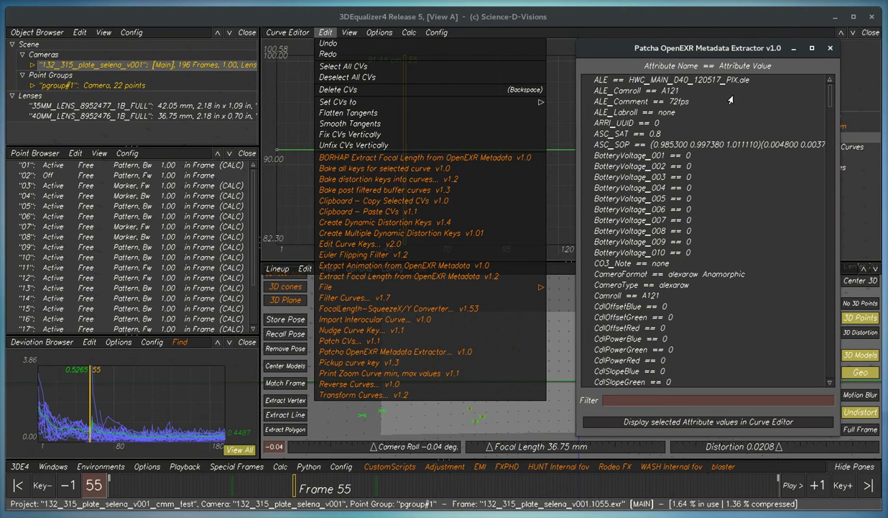
Browse the OpenEXR metadata attributes and filter them by "cam", narrowing the filter to "camera".
{"action": "left_click_drag", "start_coordinate": [721, 48], "coordinate": [741, 41]}
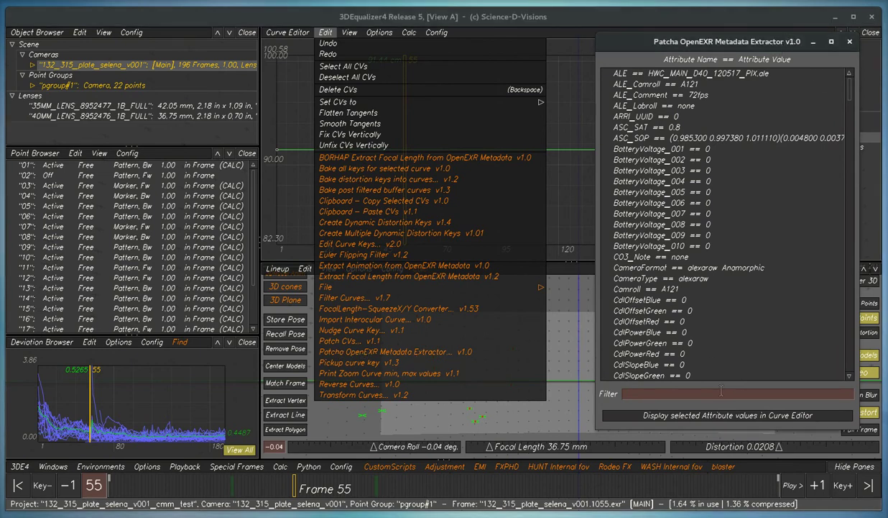
{"action": "scroll", "coordinate": [774, 263], "scroll_direction": "down", "scroll_amount": 15}
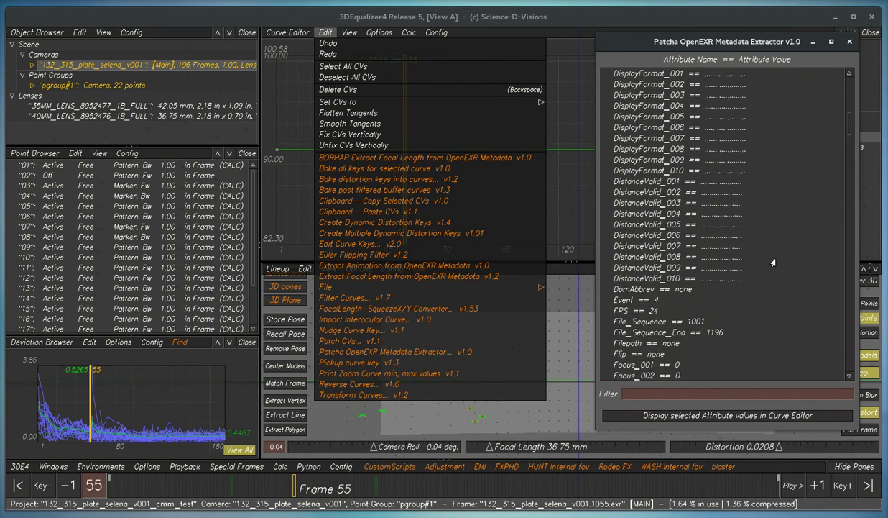
{"action": "scroll", "coordinate": [773, 263], "scroll_direction": "down", "scroll_amount": 5}
{"action": "left_click", "coordinate": [641, 395]}
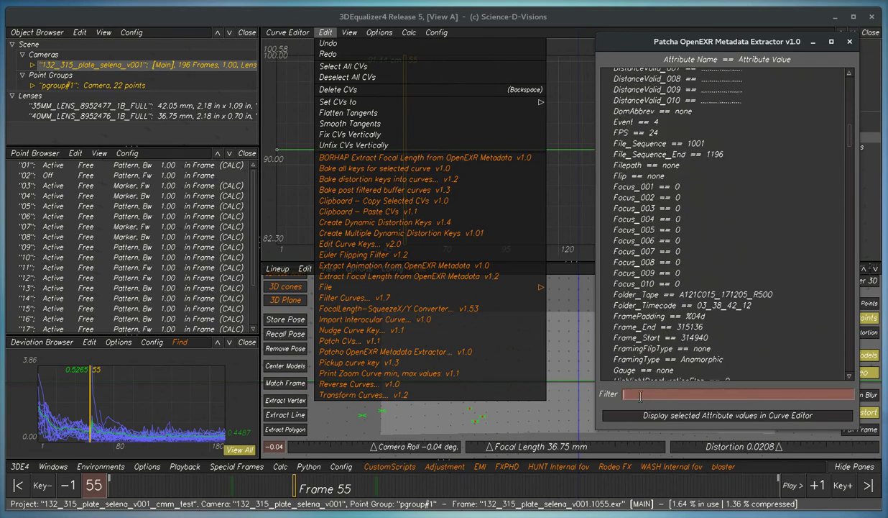
{"action": "type", "text": "cam"}
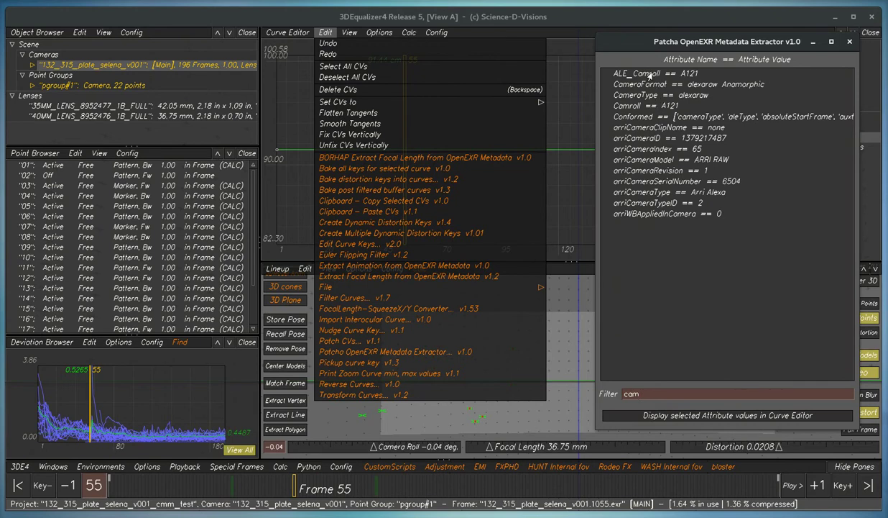
{"action": "left_click", "coordinate": [649, 395]}
{"action": "type", "text": "camera"}
{"action": "key", "text": "Return"}
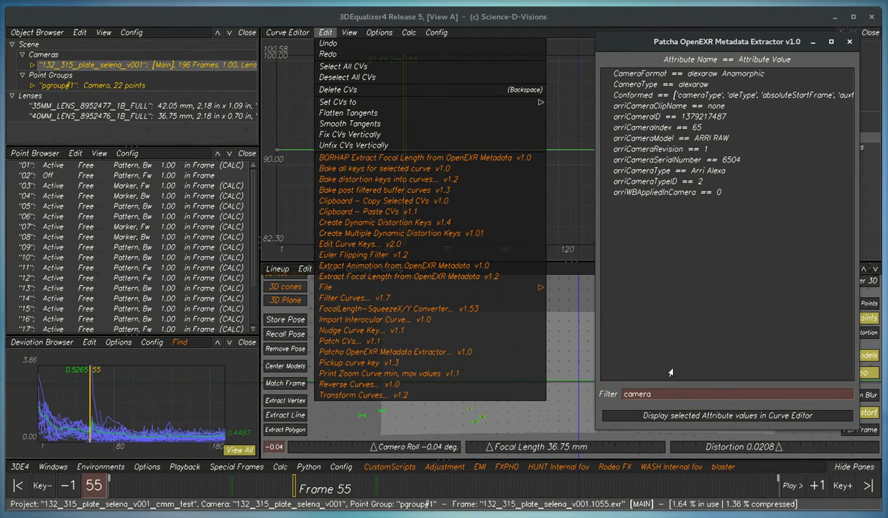
Replace the attribute filter with "lens" to check the lens metadata.
{"action": "left_click_drag", "start_coordinate": [656, 393], "coordinate": [547, 400]}
{"action": "key", "text": "BackSpace"}
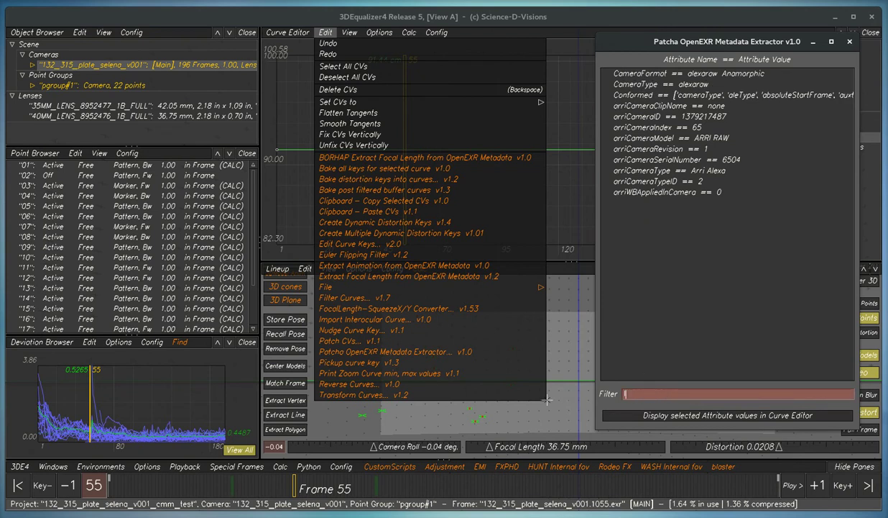
{"action": "type", "text": "lens"}
{"action": "key", "text": "Return"}
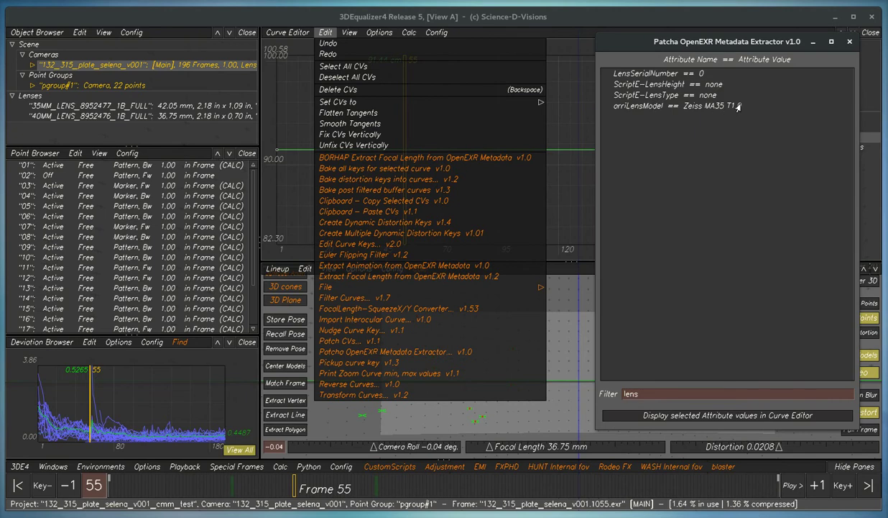
Filter the metadata attributes by "focal" to list the focal length entries.
{"action": "left_click_drag", "start_coordinate": [650, 393], "coordinate": [598, 380]}
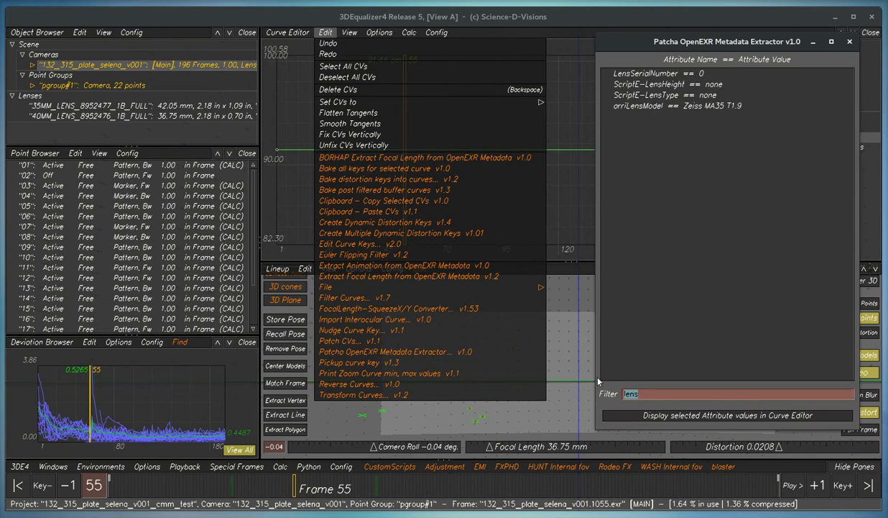
{"action": "type", "text": "focal"}
{"action": "key", "text": "Return"}
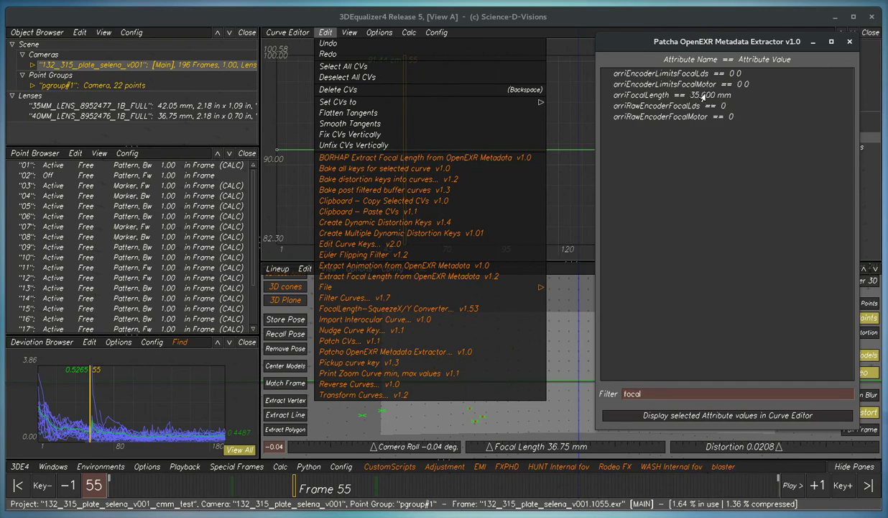
Open the curve display for metadata attributes and try to show a curve without choosing an attribute.
{"action": "left_click", "coordinate": [674, 415]}
{"action": "left_click_drag", "start_coordinate": [335, 81], "coordinate": [594, 54]}
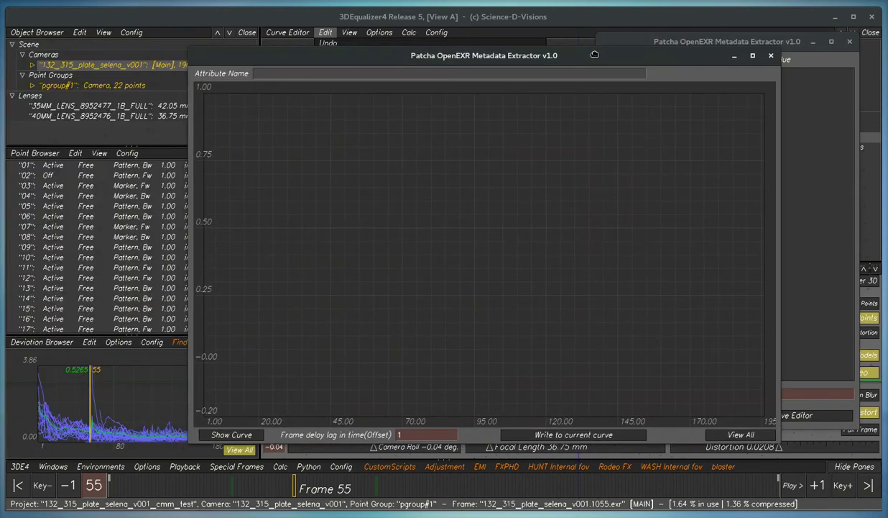
{"action": "left_click", "coordinate": [233, 435]}
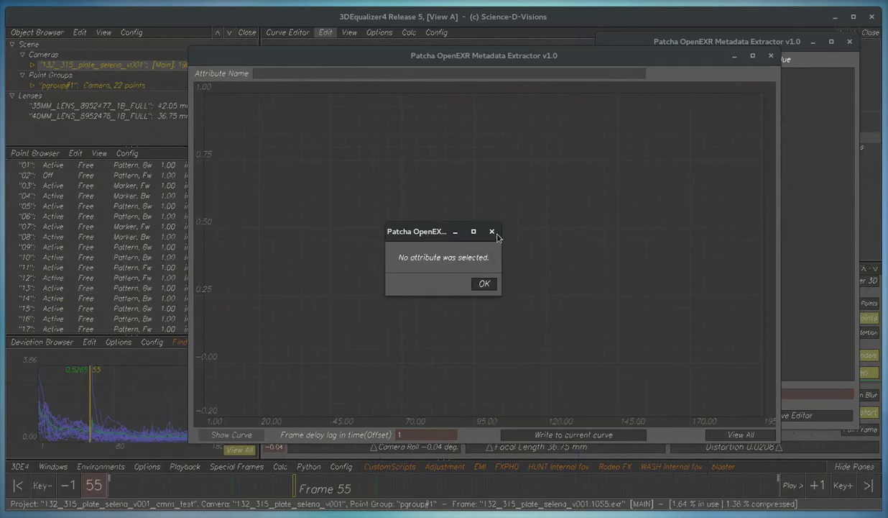
{"action": "left_click", "coordinate": [493, 232]}
Select the arriFocalLength attribute and show its curve over the whole frame range.
{"action": "left_click_drag", "start_coordinate": [596, 56], "coordinate": [670, 124]}
{"action": "left_click", "coordinate": [696, 96]}
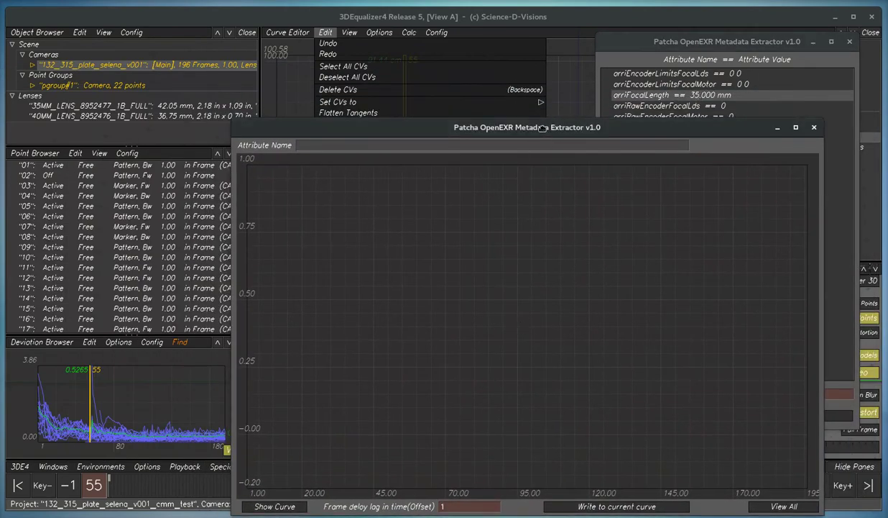
{"action": "left_click_drag", "start_coordinate": [528, 126], "coordinate": [515, 92]}
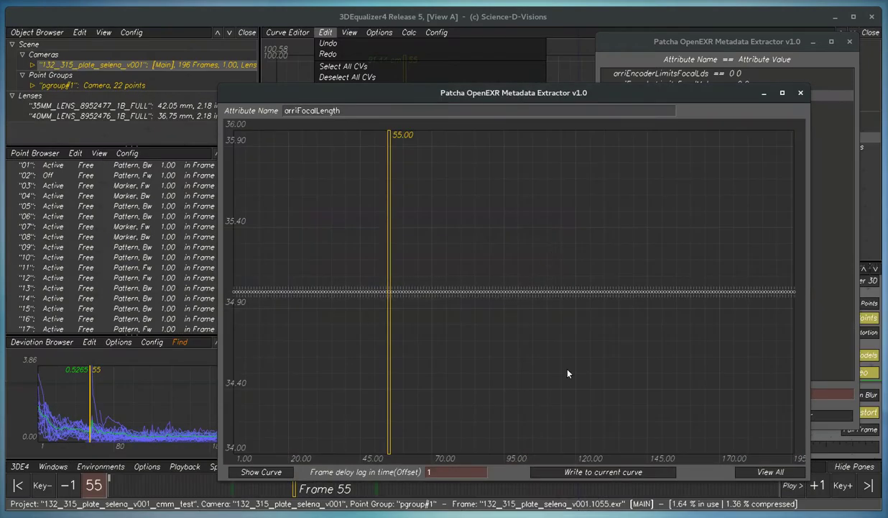
{"action": "right_click_drag", "start_coordinate": [567, 370], "coordinate": [519, 363]}
{"action": "scroll", "coordinate": [518, 363], "scroll_direction": "down", "scroll_amount": 2}
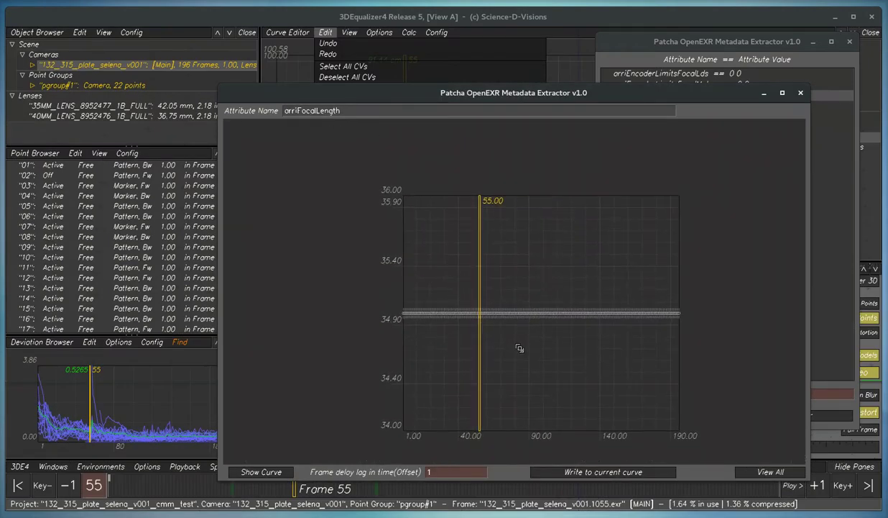
{"action": "scroll", "coordinate": [519, 342], "scroll_direction": "down", "scroll_amount": 2}
Uncover the Curve Editor and delete most CVs of the Focal Length/Zoom curve, leaving only those in its initial rise.
{"action": "left_click_drag", "start_coordinate": [590, 92], "coordinate": [430, 101]}
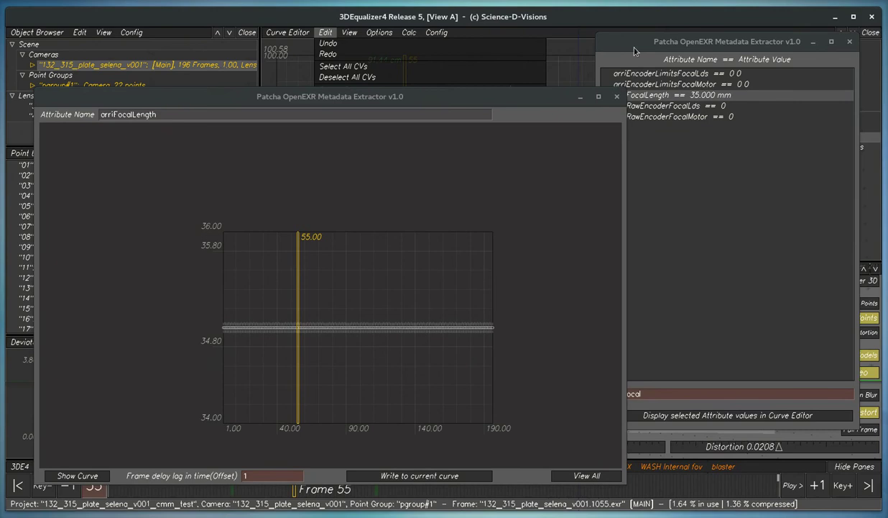
{"action": "left_click_drag", "start_coordinate": [636, 44], "coordinate": [717, 168]}
{"action": "left_click_drag", "start_coordinate": [498, 102], "coordinate": [624, 154]}
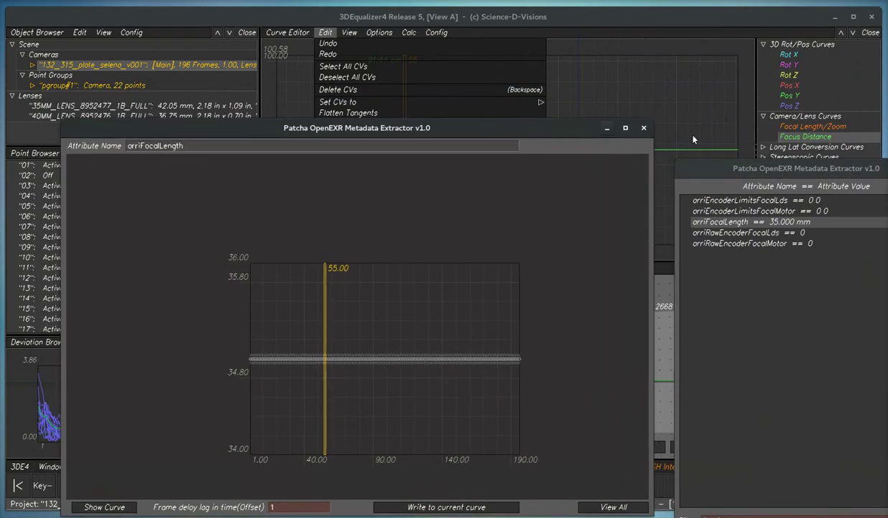
{"action": "left_click", "coordinate": [782, 126]}
{"action": "scroll", "coordinate": [667, 125], "scroll_direction": "down", "scroll_amount": 3}
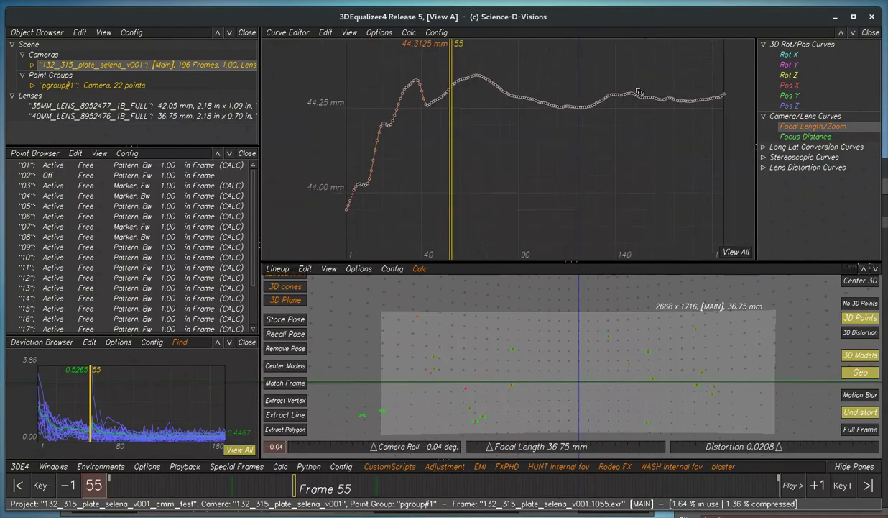
{"action": "left_click_drag", "start_coordinate": [361, 56], "coordinate": [720, 147]}
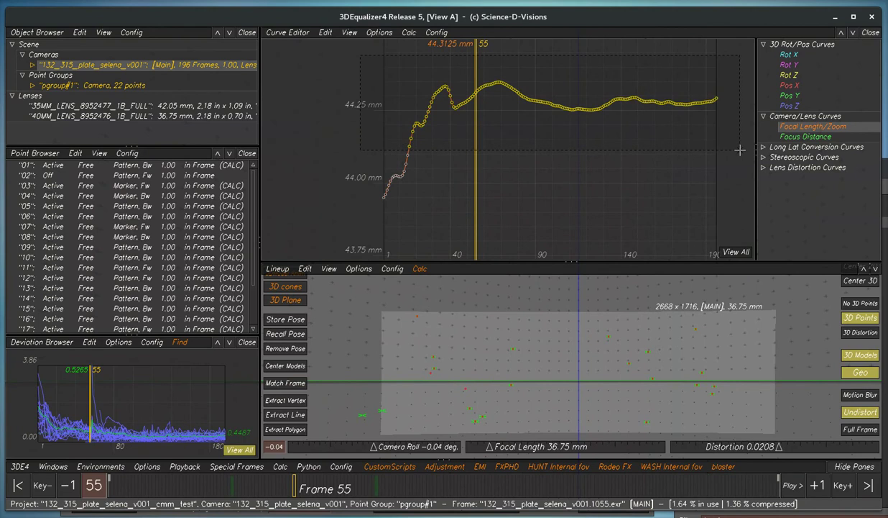
{"action": "key", "text": "Delete"}
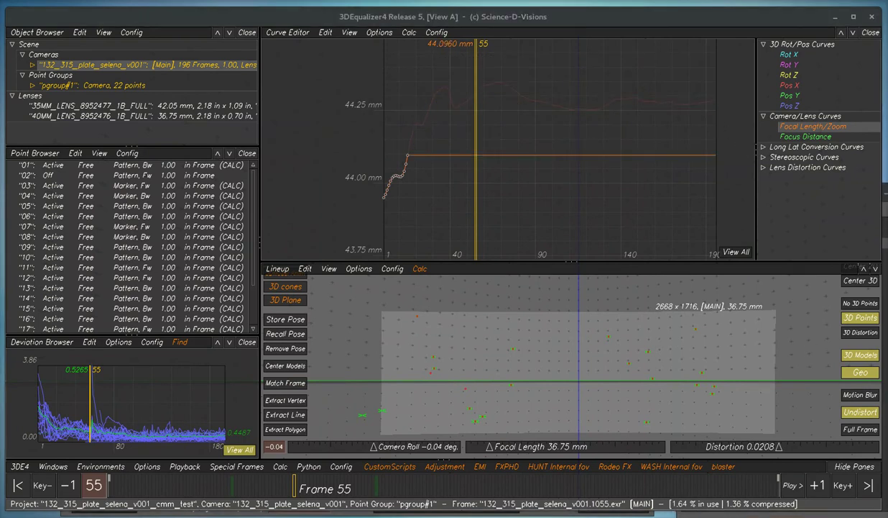
Write the arriFocalLength metadata values to the current Focal Length/Zoom curve and fit the whole curve in view.
{"action": "key", "text": "alt+Tab"}
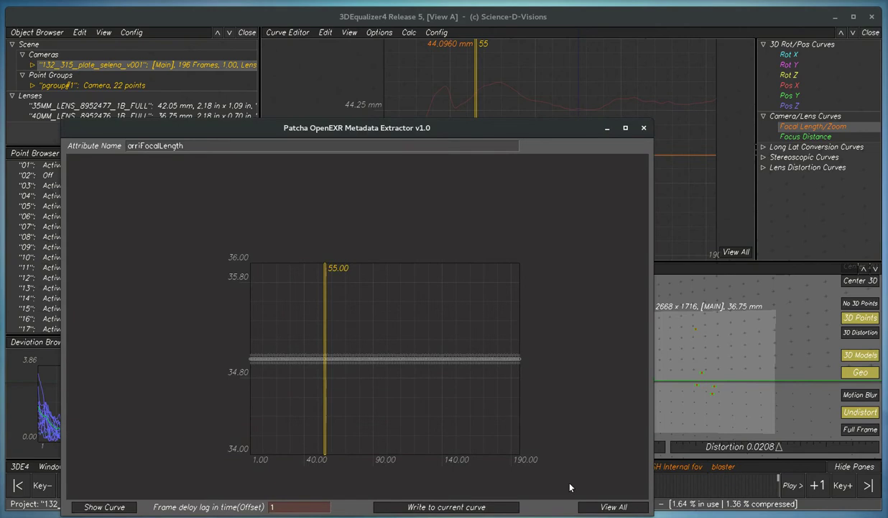
{"action": "left_click", "coordinate": [446, 507]}
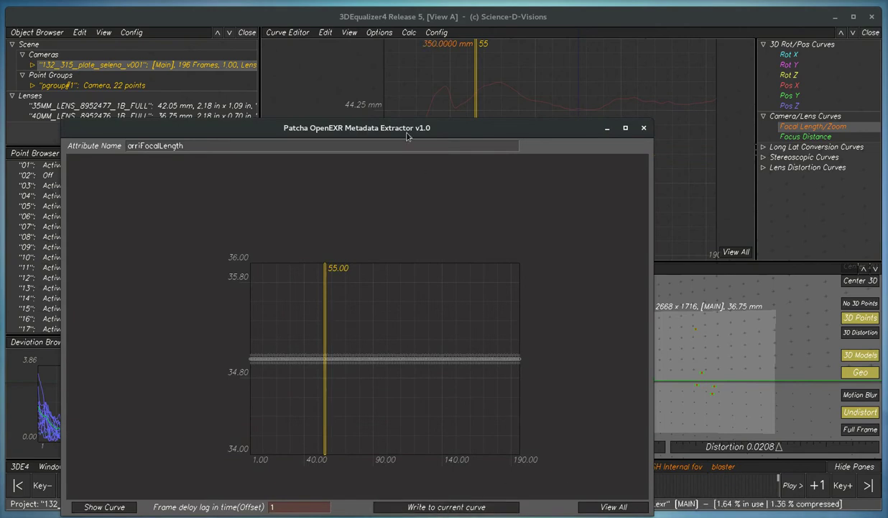
{"action": "left_click_drag", "start_coordinate": [425, 128], "coordinate": [544, 366]}
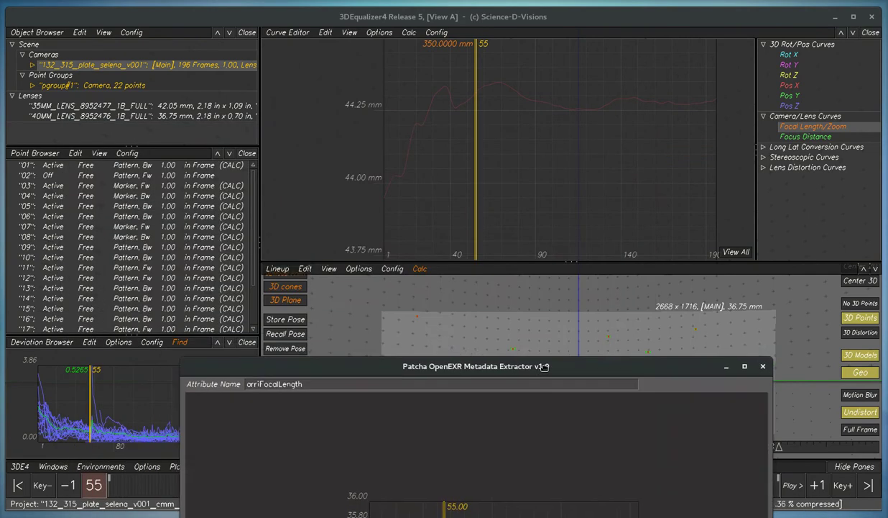
{"action": "left_click", "coordinate": [735, 251]}
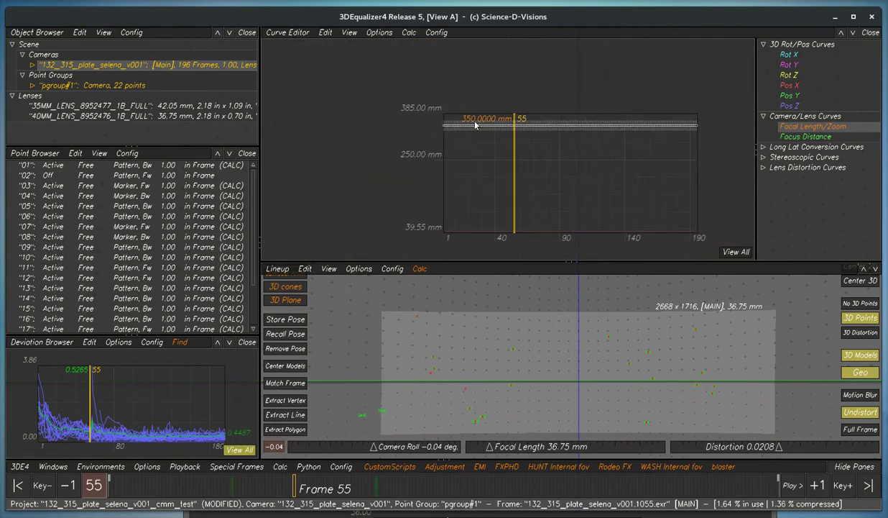
Select all CVs of the Focal Length/Zoom curve and transform them with a Y axis factor of .1.
{"action": "left_click", "coordinate": [496, 513]}
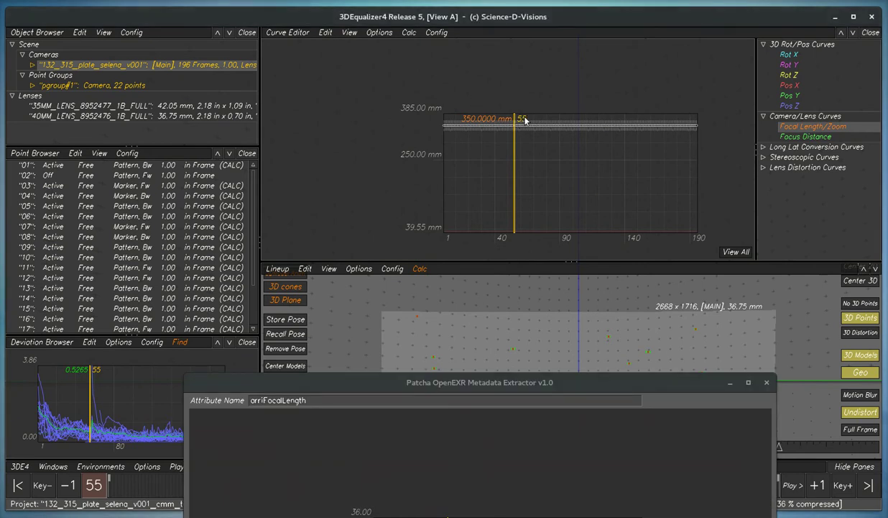
{"action": "left_click_drag", "start_coordinate": [491, 379], "coordinate": [509, 324]}
{"action": "left_click_drag", "start_coordinate": [406, 87], "coordinate": [716, 193]}
{"action": "left_click", "coordinate": [325, 32]}
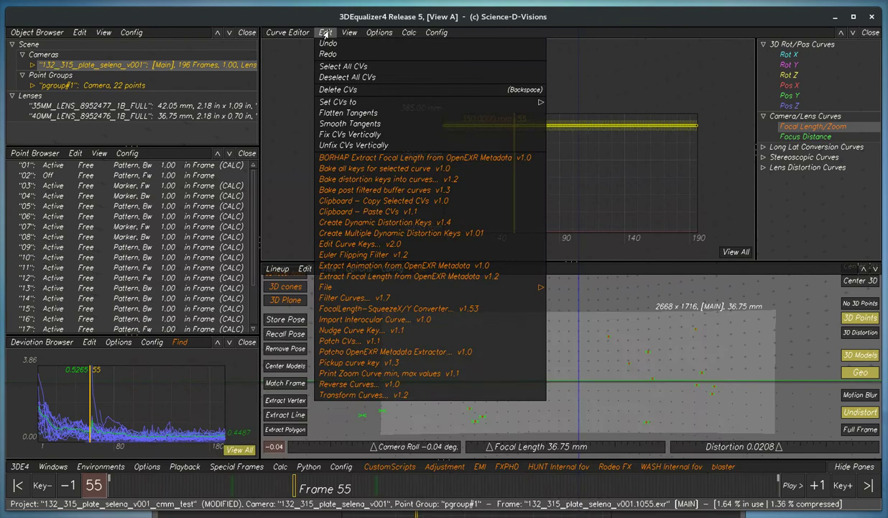
{"action": "left_click", "coordinate": [346, 394]}
{"action": "left_click", "coordinate": [426, 266]}
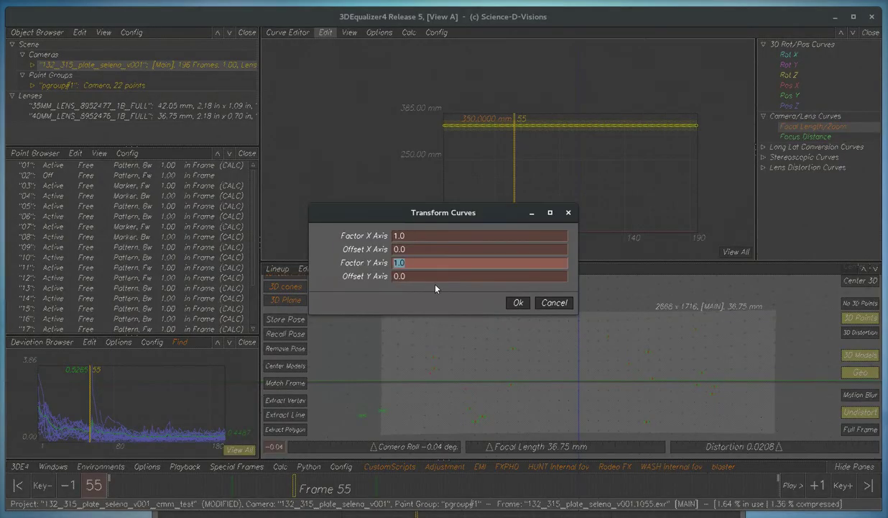
{"action": "type", "text": ".1"}
{"action": "left_click", "coordinate": [518, 303]}
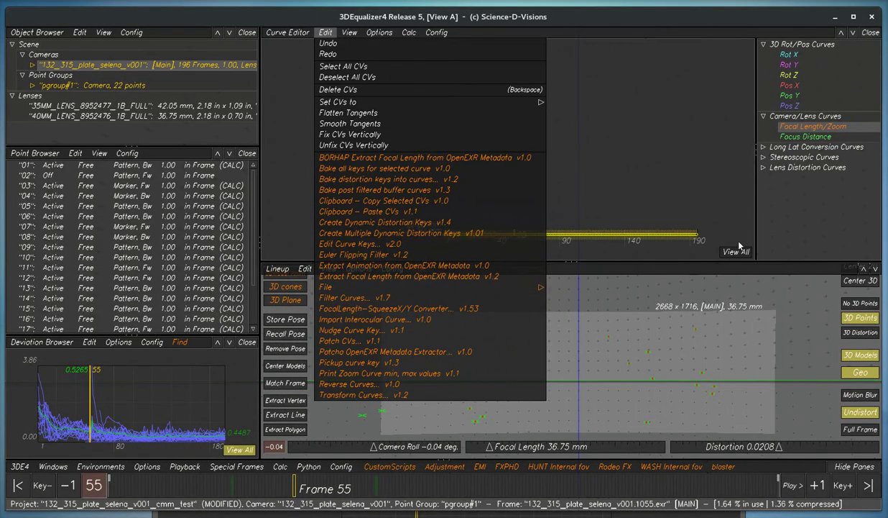
{"action": "left_click", "coordinate": [735, 252]}
{"action": "scroll", "coordinate": [591, 164], "scroll_direction": "up", "scroll_amount": 4}
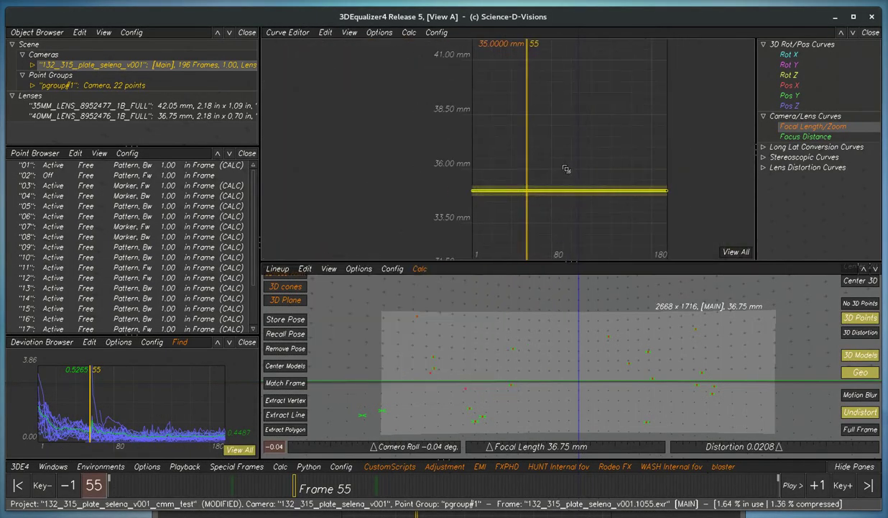
{"action": "scroll", "coordinate": [566, 162], "scroll_direction": "down", "scroll_amount": 1}
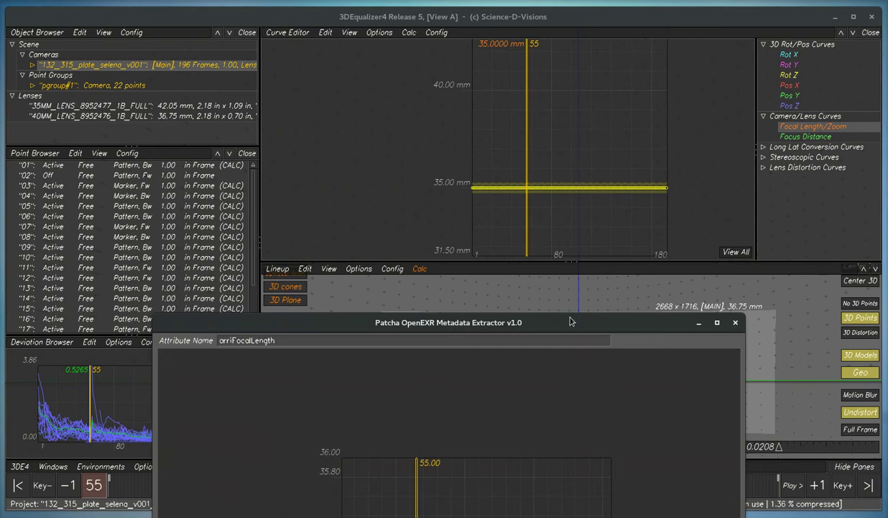
Put away the metadata curve window and bring the filtered attribute list window back over the Curve Editor.
{"action": "left_click_drag", "start_coordinate": [542, 329], "coordinate": [523, 129]}
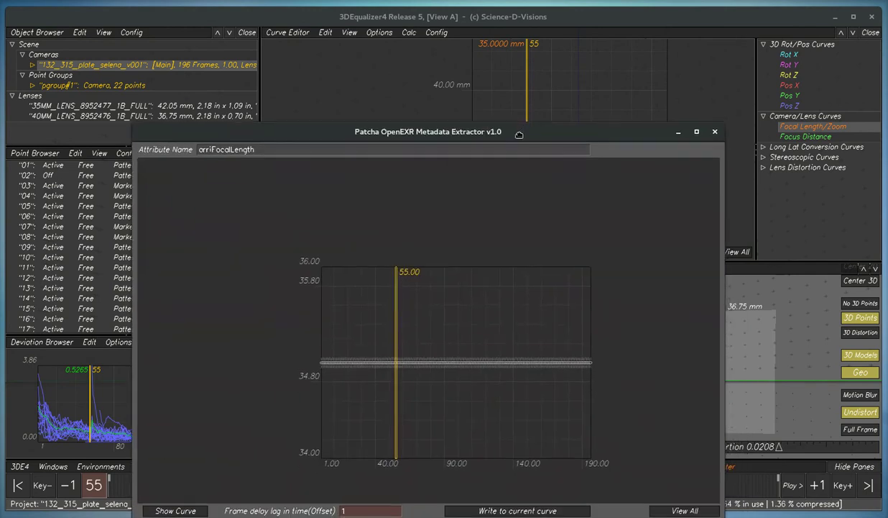
{"action": "left_click", "coordinate": [702, 124]}
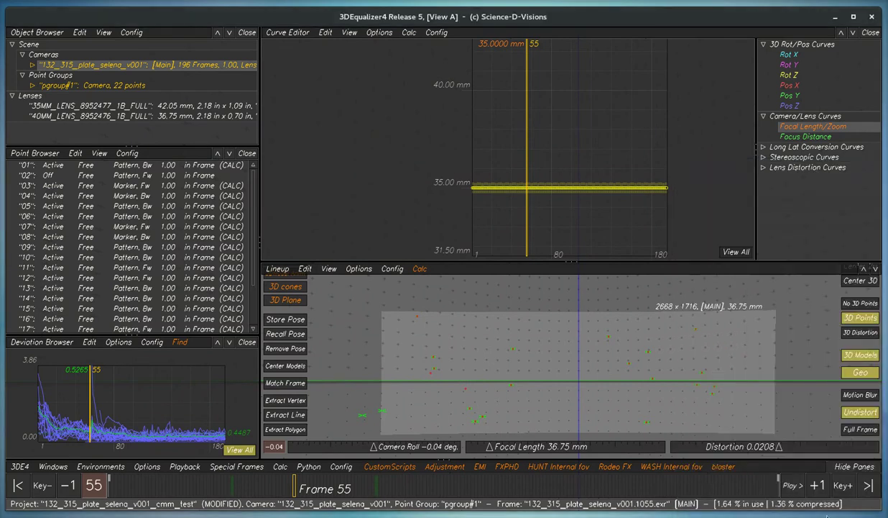
{"action": "left_click", "coordinate": [281, 34]}
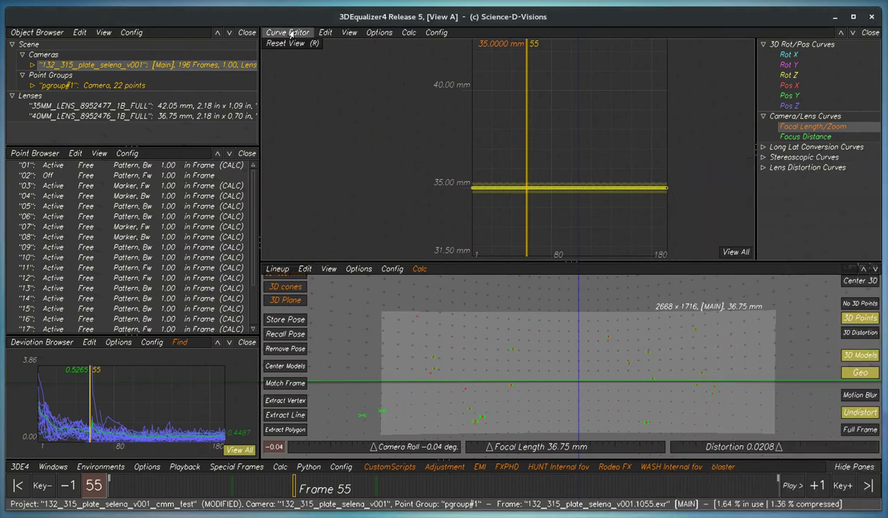
{"action": "left_click", "coordinate": [327, 33]}
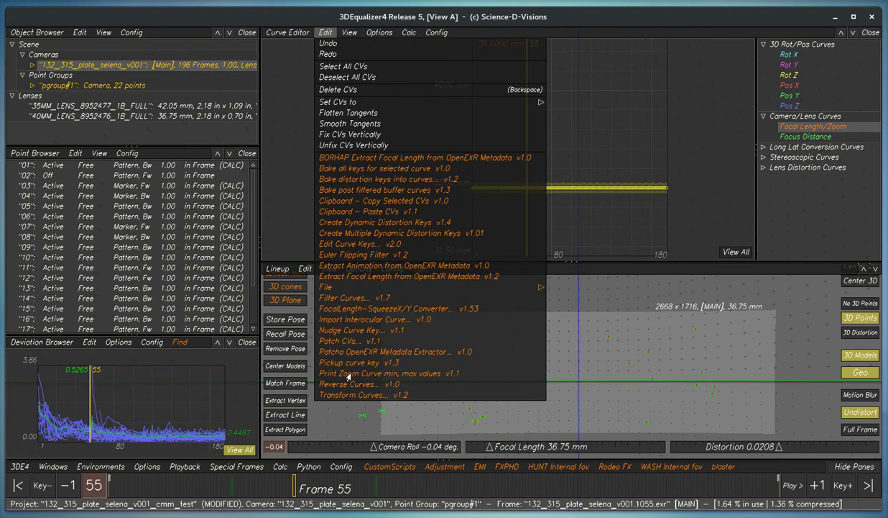
{"action": "left_click", "coordinate": [359, 339]}
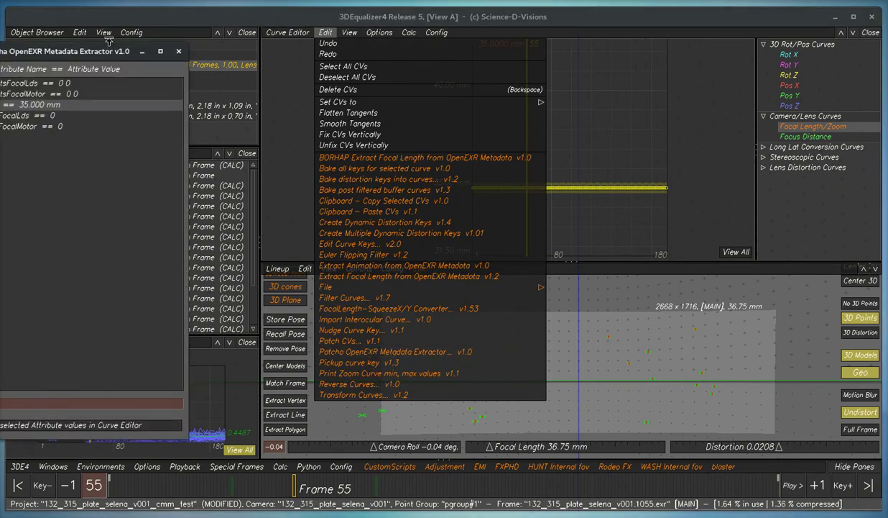
{"action": "left_click_drag", "start_coordinate": [3, 50], "coordinate": [402, 66]}
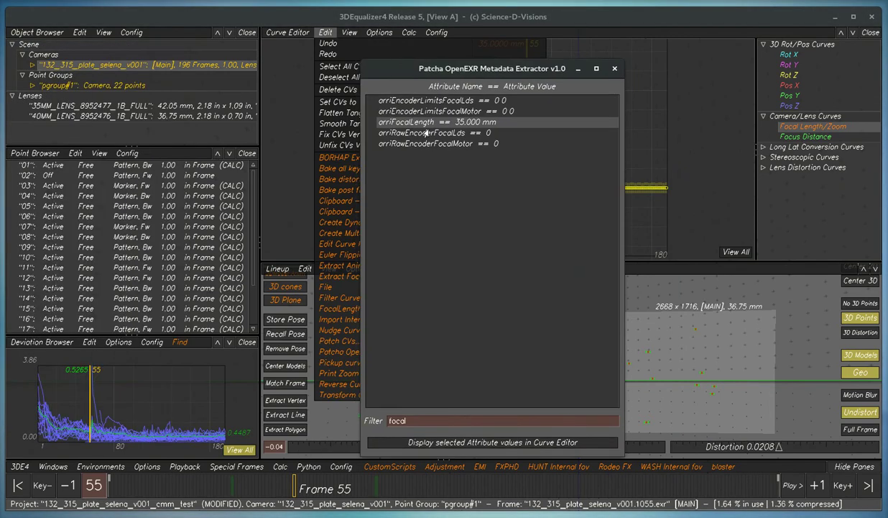
Filter the attribute list by "focus" and select the arriFocusDistance attribute.
{"action": "left_click", "coordinate": [403, 421]}
{"action": "type", "text": "focal"}
{"action": "double_click", "coordinate": [416, 422]}
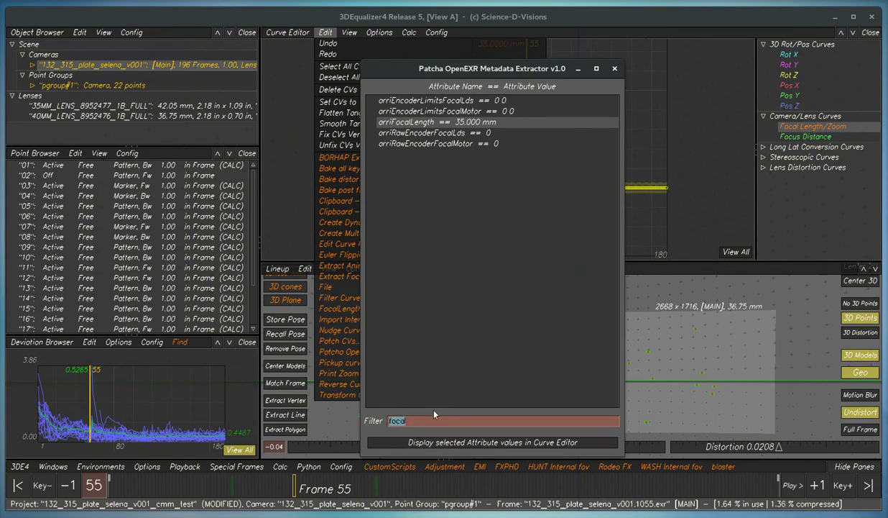
{"action": "type", "text": "focus"}
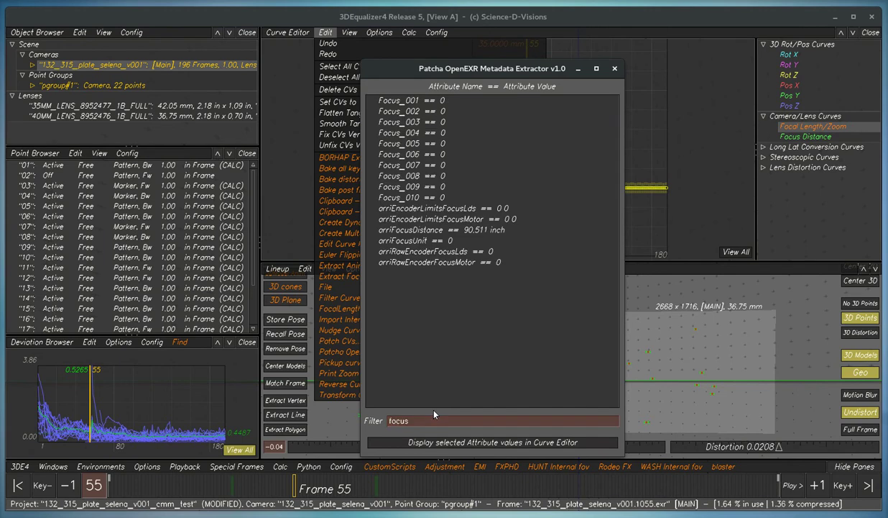
{"action": "left_click", "coordinate": [480, 230]}
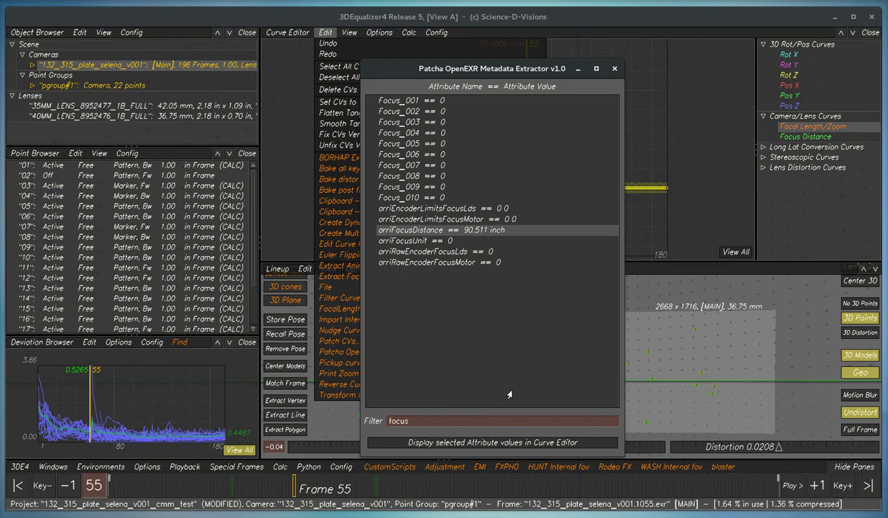
Extract the arriFocusDistance values into the metadata curve window, keeping the frame delay offset at 1.
{"action": "left_click", "coordinate": [495, 444]}
{"action": "left_click_drag", "start_coordinate": [301, 56], "coordinate": [606, 46]}
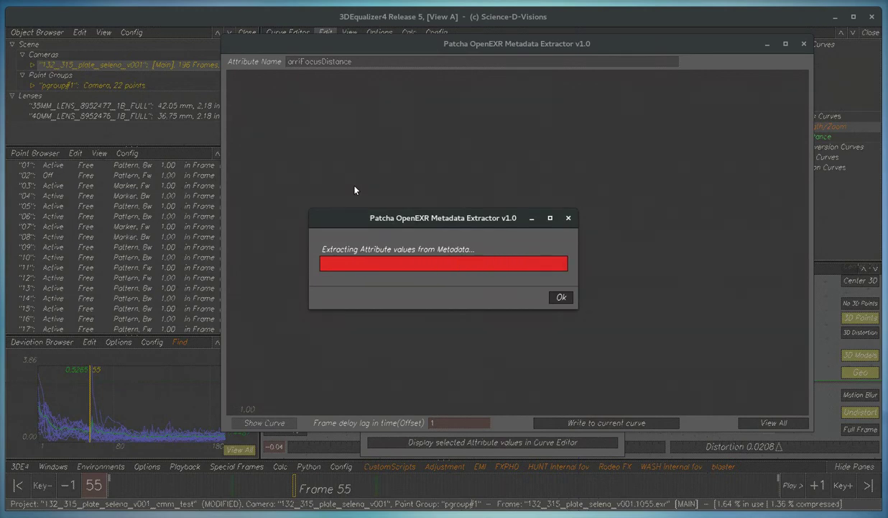
{"action": "scroll", "coordinate": [504, 310], "scroll_direction": "down", "scroll_amount": 3}
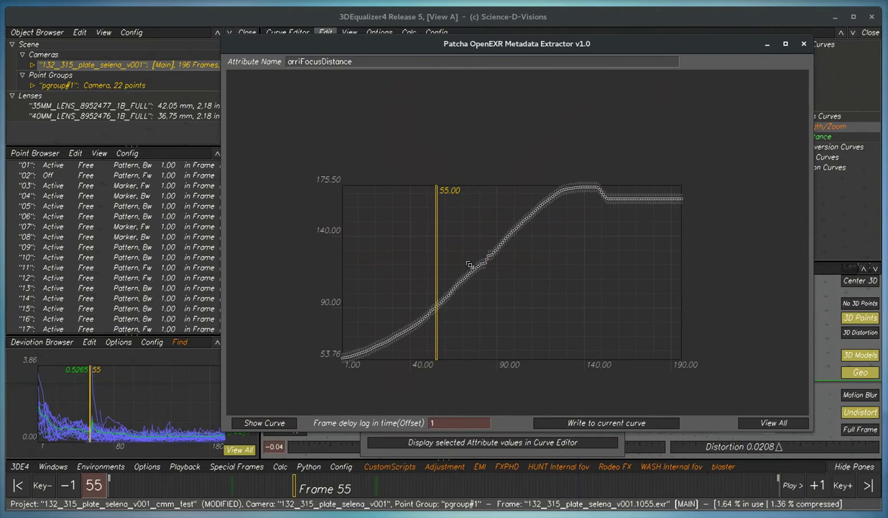
{"action": "left_click", "coordinate": [432, 423]}
{"action": "type", "text": "1"}
{"action": "scroll", "coordinate": [524, 338], "scroll_direction": "down", "scroll_amount": 4}
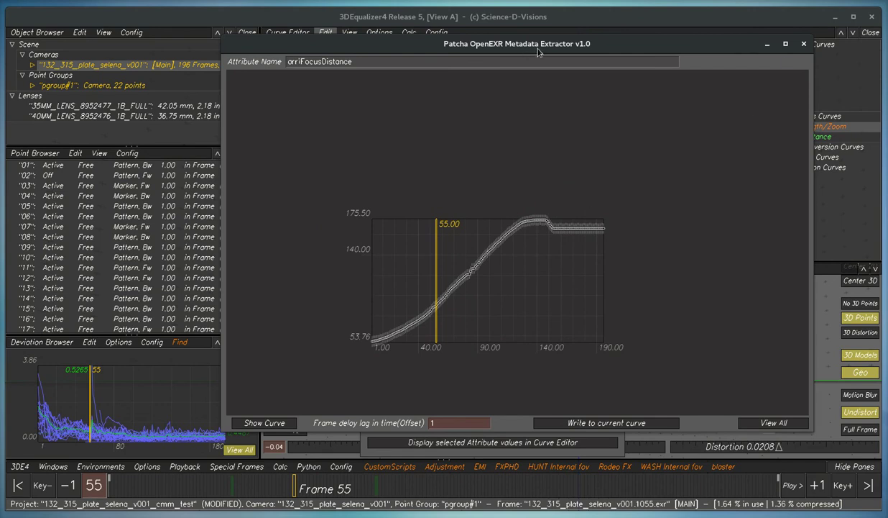
Make Focus Distance the current curve in the Curve Editor and bring back the metadata curve window.
{"action": "left_click_drag", "start_coordinate": [519, 45], "coordinate": [380, 41]}
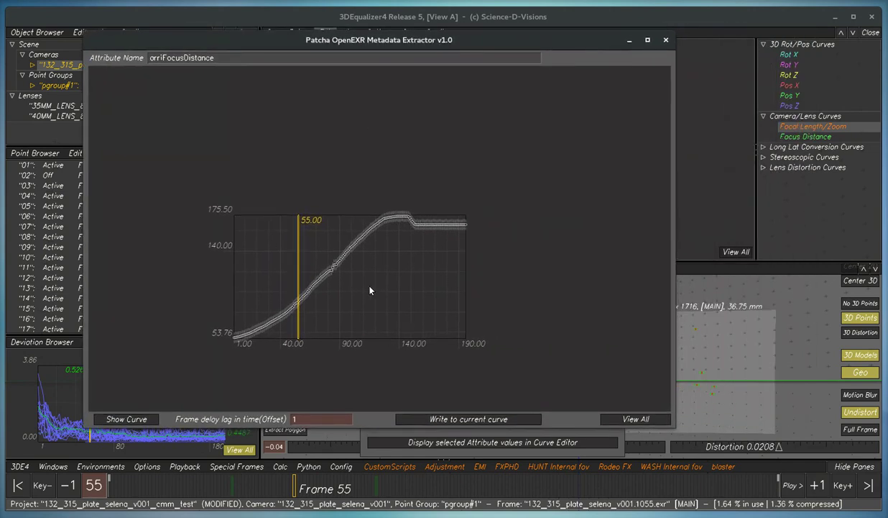
{"action": "left_click", "coordinate": [808, 137]}
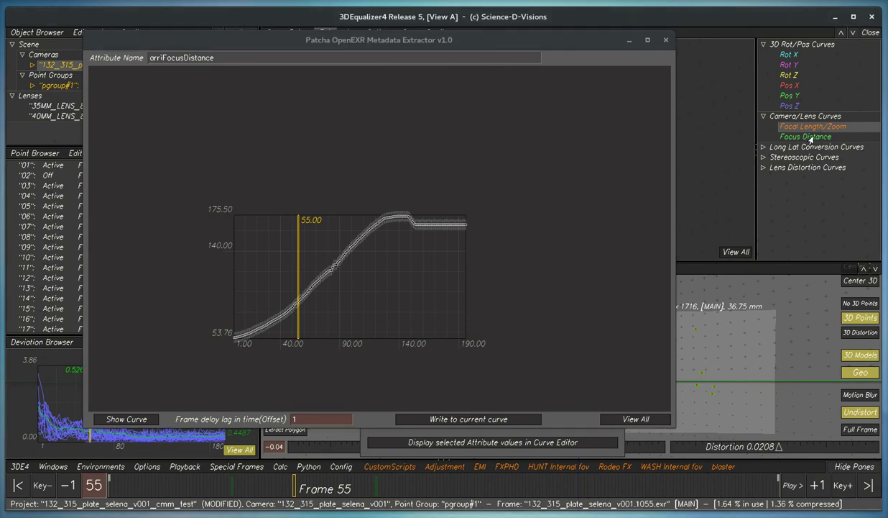
{"action": "left_click", "coordinate": [811, 139]}
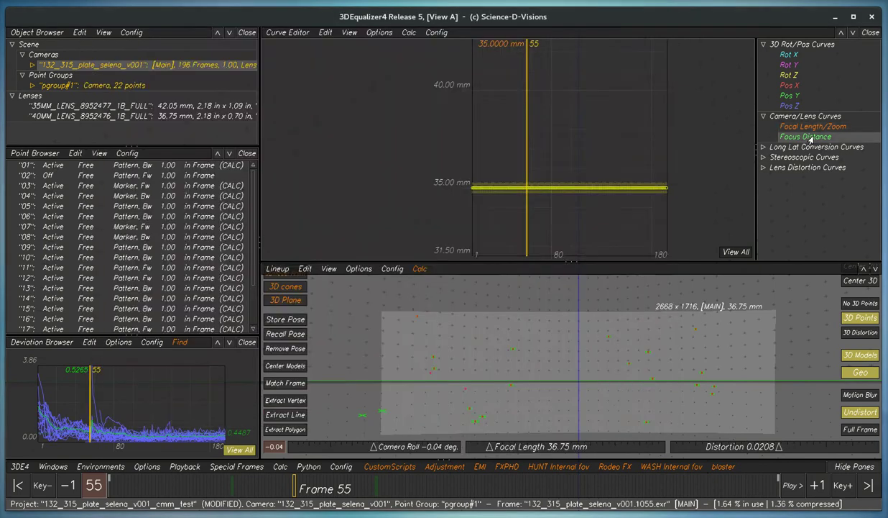
{"action": "left_click", "coordinate": [735, 253]}
{"action": "left_click", "coordinate": [735, 252]}
{"action": "key", "text": "alt+Tab"}
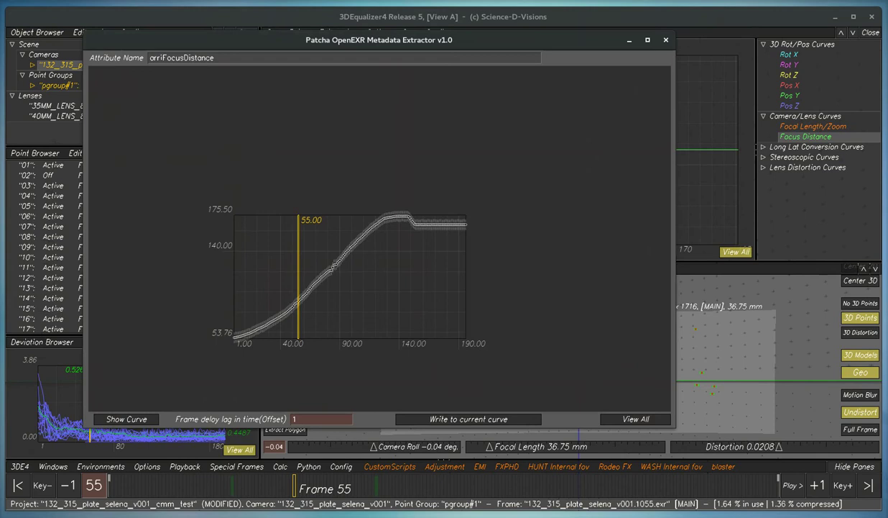
Write the arriFocusDistance metadata values to the current Focus Distance curve and frame the whole curve in the Curve Editor.
{"action": "left_click", "coordinate": [446, 416]}
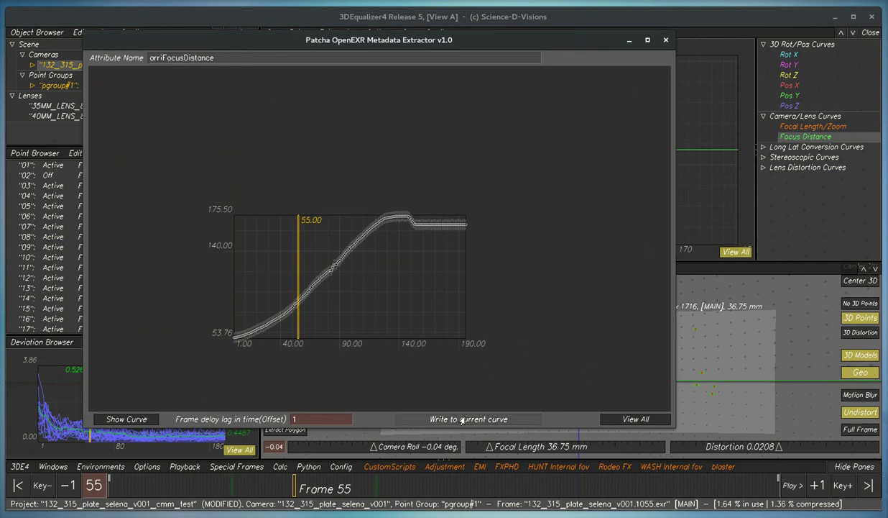
{"action": "left_click", "coordinate": [739, 143]}
{"action": "right_click_drag", "start_coordinate": [685, 168], "coordinate": [670, 140]}
{"action": "middle_click_drag", "start_coordinate": [670, 140], "coordinate": [639, 131]}
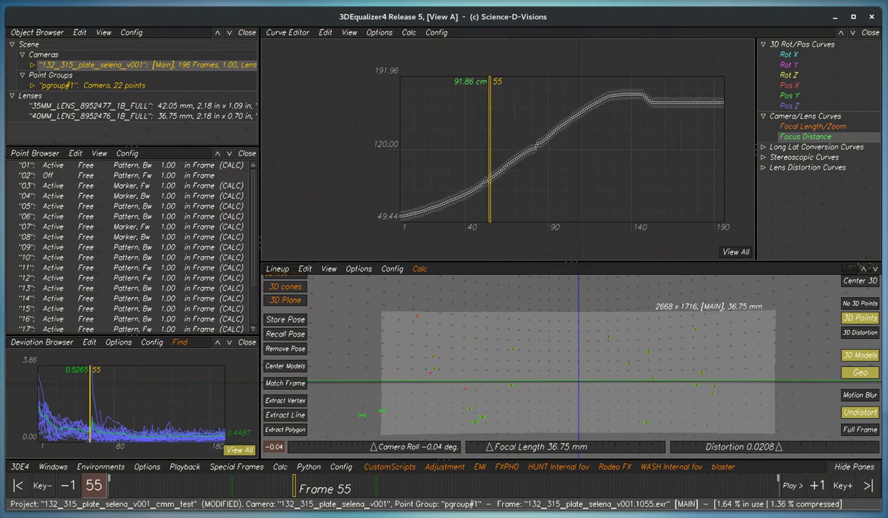
Check the unit of arriFocusDistance in the attribute list, close the list and select all CVs of the Focus Distance curve.
{"action": "key", "text": "alt+Tab"}
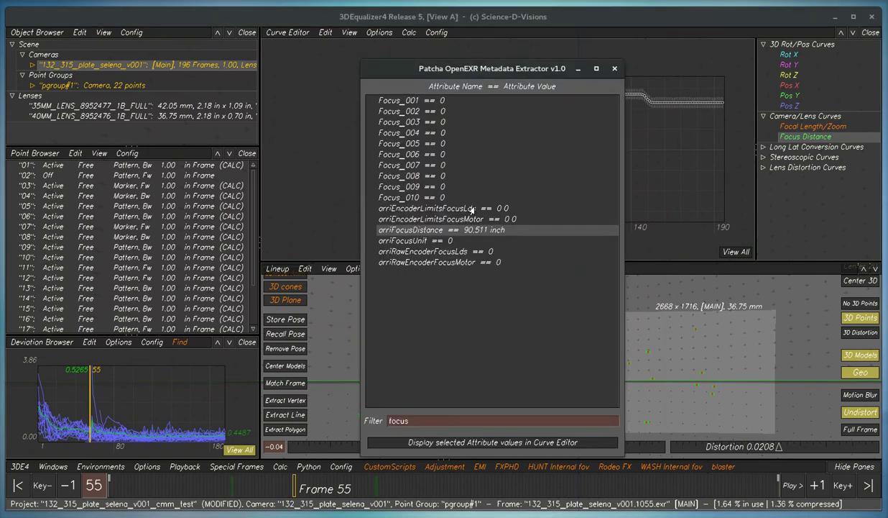
{"action": "left_click_drag", "start_coordinate": [539, 68], "coordinate": [280, 217]}
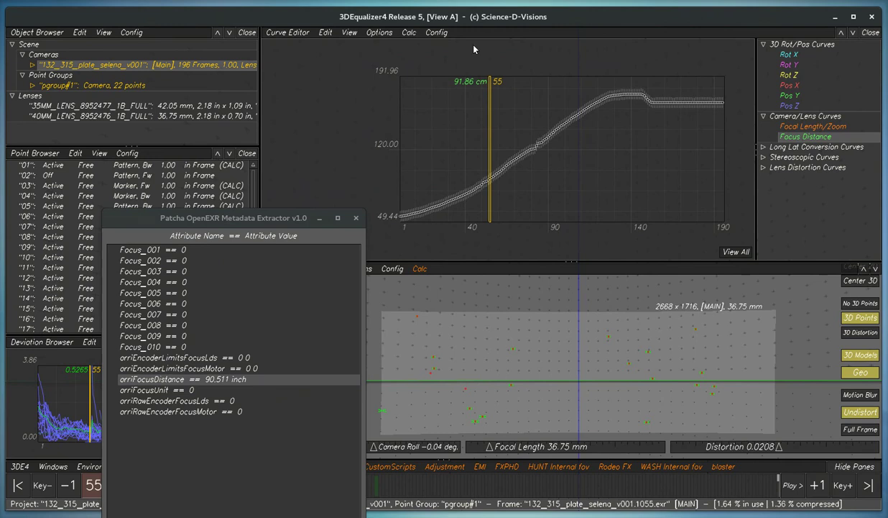
{"action": "left_click", "coordinate": [356, 218]}
{"action": "left_click_drag", "start_coordinate": [340, 65], "coordinate": [729, 268]}
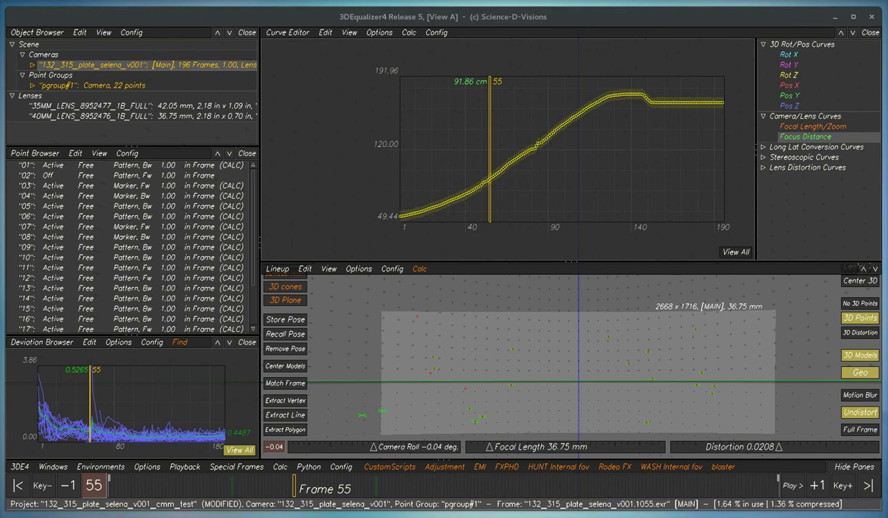
Switch to the Google units converter in the browser and look up the inch to centimetre factor and the available length units.
{"action": "left_click_drag", "start_coordinate": [0, 4], "coordinate": [724, 26]}
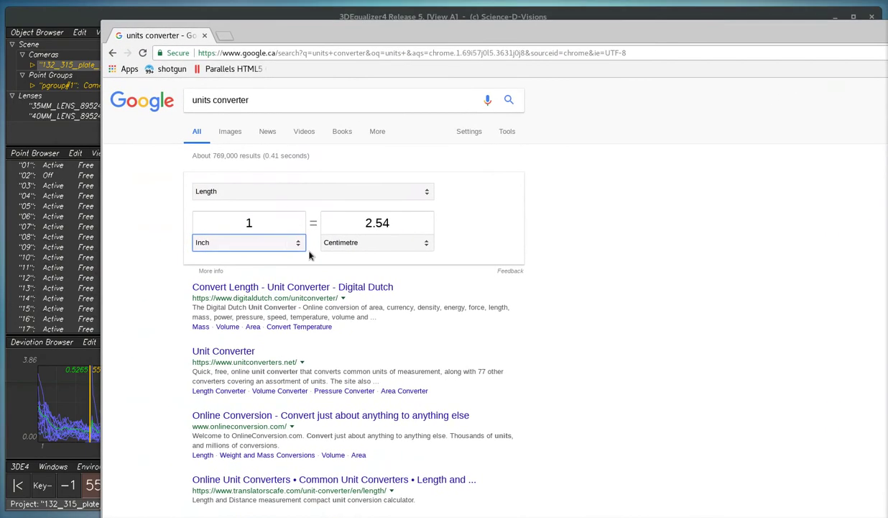
{"action": "left_click", "coordinate": [297, 244]}
{"action": "left_click", "coordinate": [297, 245]}
{"action": "left_click", "coordinate": [291, 243]}
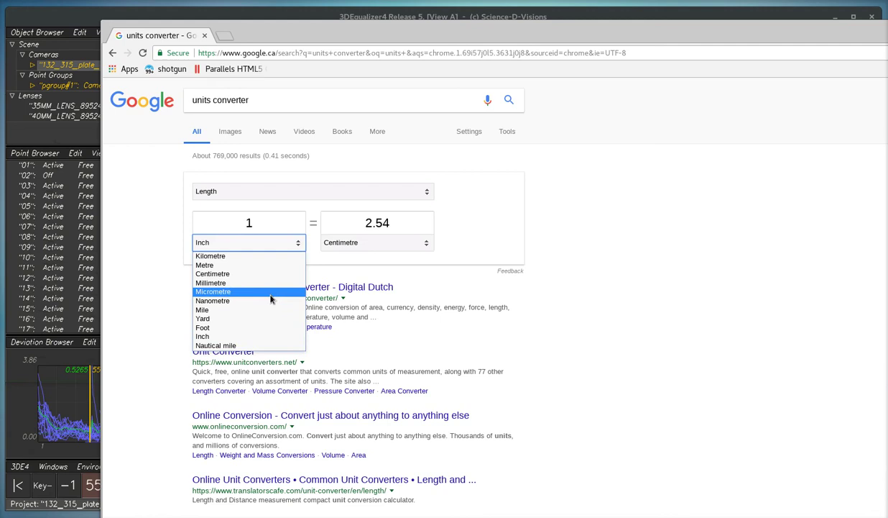
{"action": "left_click", "coordinate": [703, 226]}
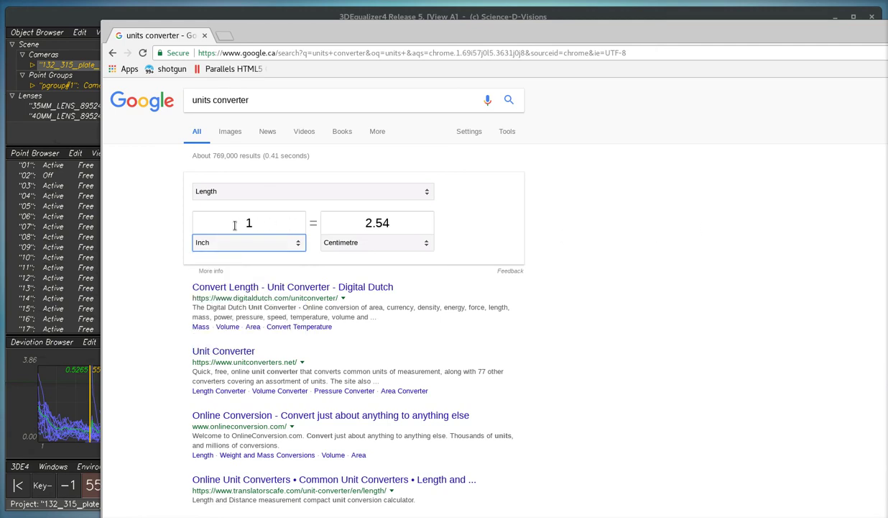
Look up the length conversions from centimetre to inch, centimetre to foot and foot to centimetre in the units converter.
{"action": "left_click", "coordinate": [297, 244]}
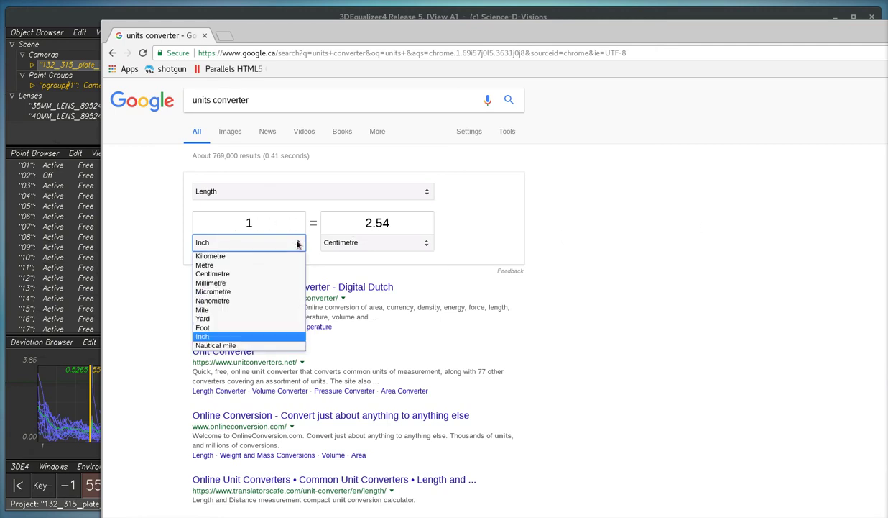
{"action": "left_click", "coordinate": [291, 273]}
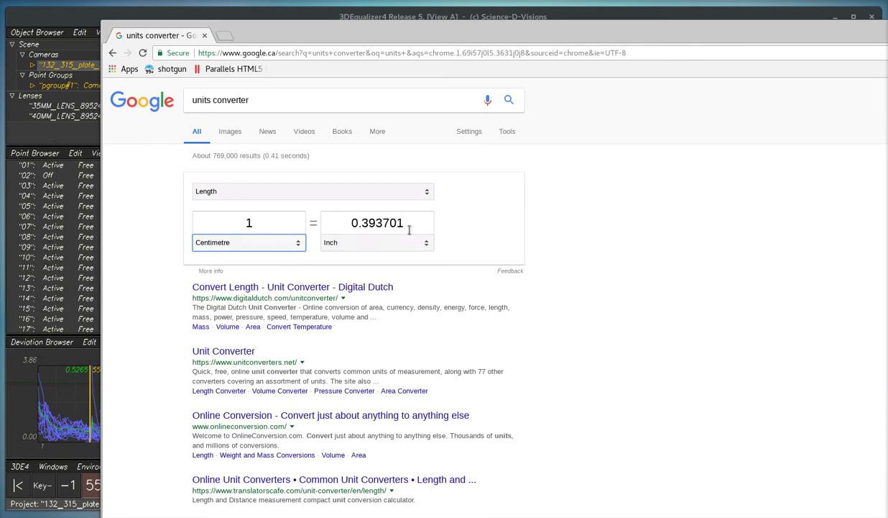
{"action": "left_click", "coordinate": [413, 242]}
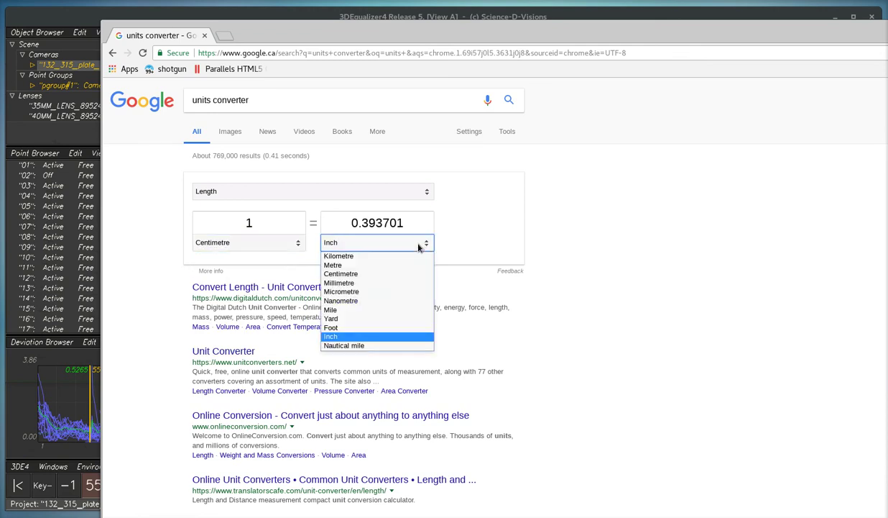
{"action": "left_click", "coordinate": [353, 329]}
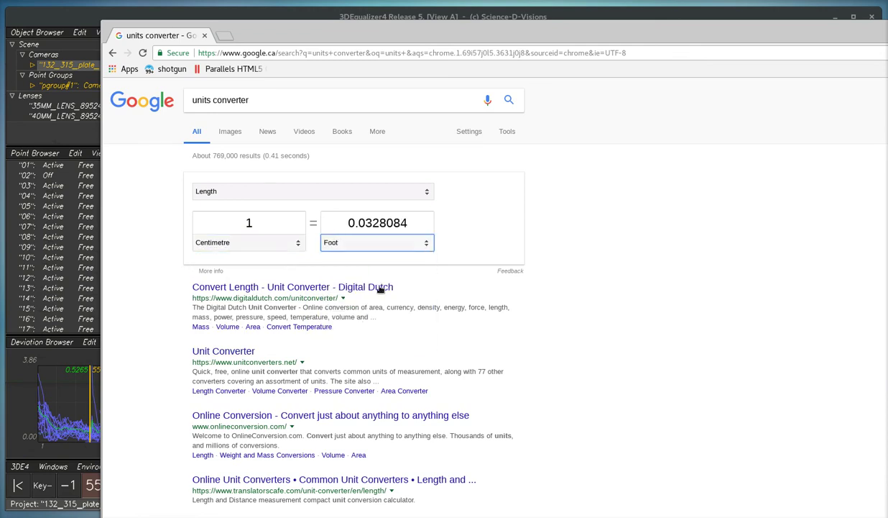
{"action": "left_click", "coordinate": [295, 245]}
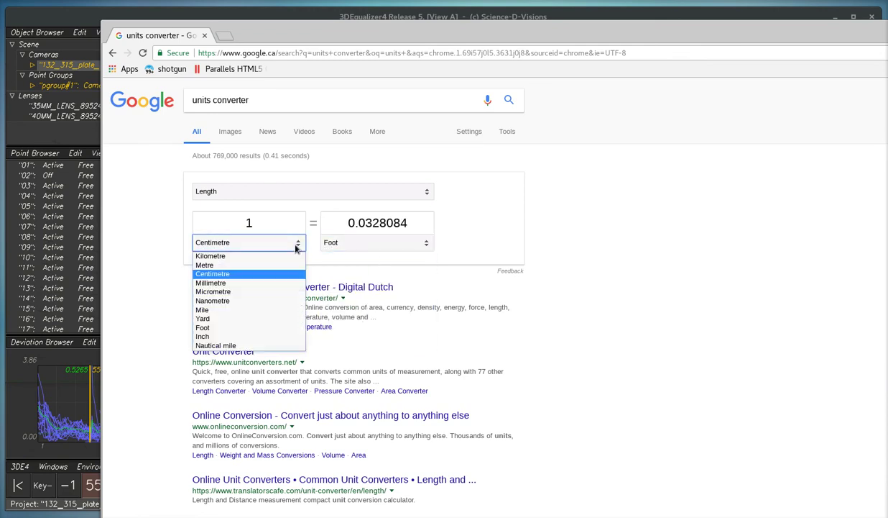
{"action": "left_click", "coordinate": [227, 330]}
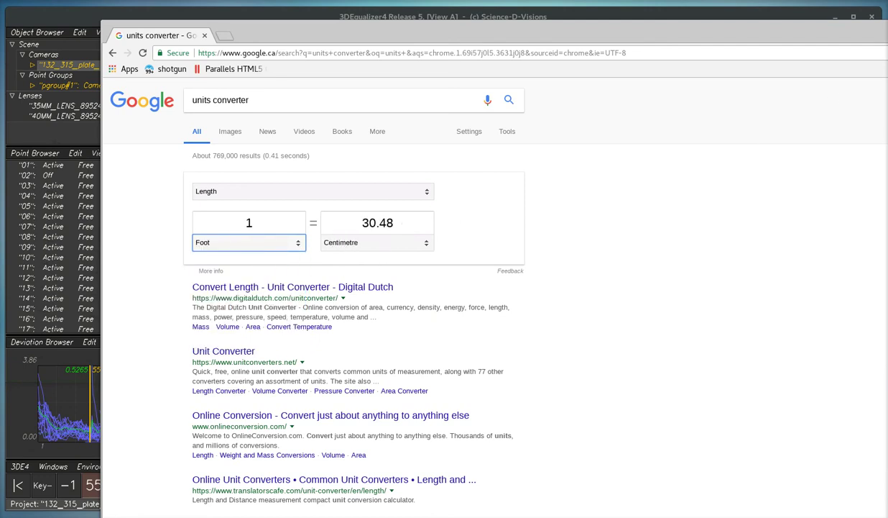
Back in 3DEqualizer4, transform all CVs of the Focus Distance curve with a Y axis factor of 2.54 and fit the curve in view.
{"action": "key", "text": "alt+Tab"}
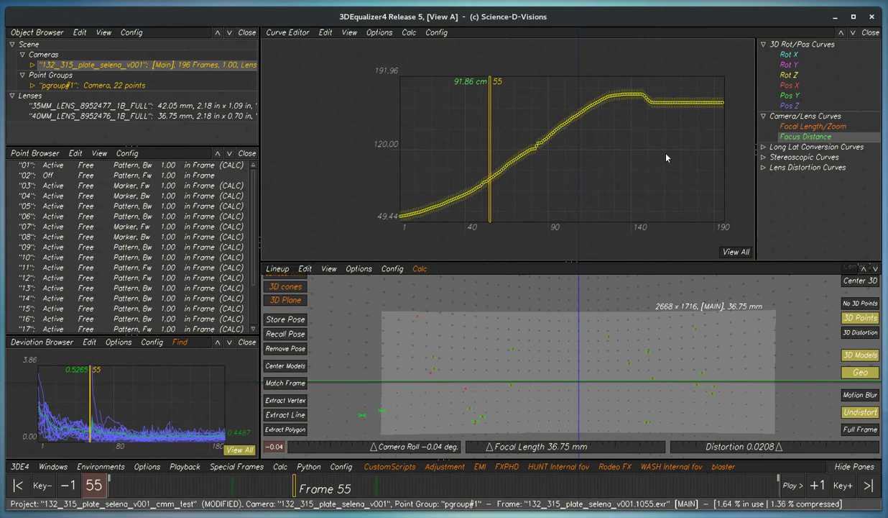
{"action": "scroll", "coordinate": [650, 184], "scroll_direction": "down", "scroll_amount": 2}
{"action": "left_click_drag", "start_coordinate": [354, 64], "coordinate": [744, 259]}
{"action": "left_click", "coordinate": [310, 32]}
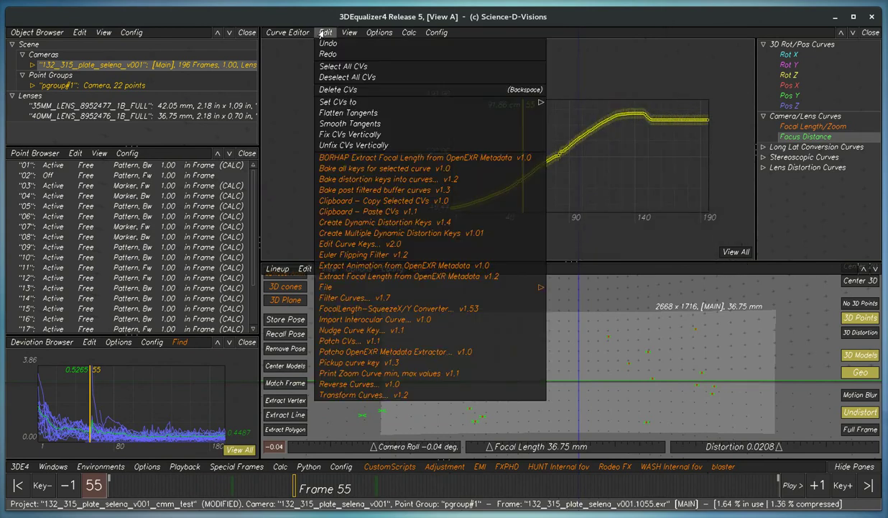
{"action": "left_click", "coordinate": [360, 394]}
{"action": "double_click", "coordinate": [421, 264]}
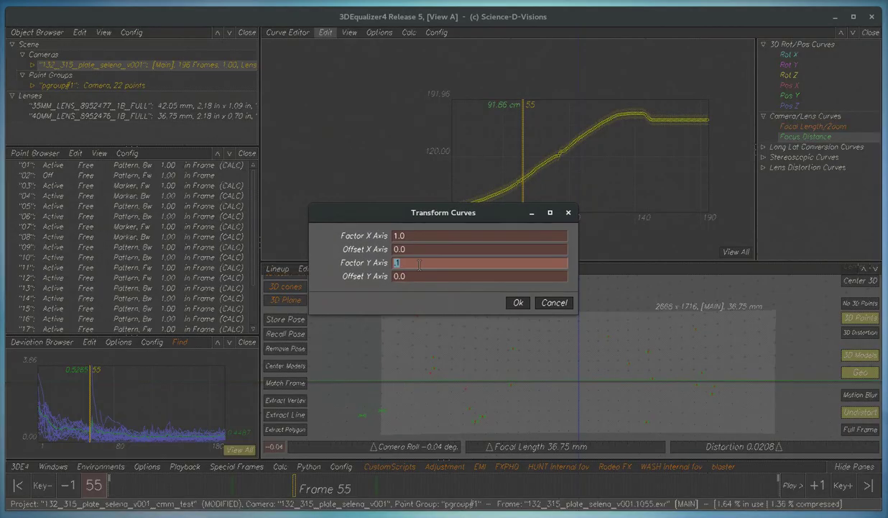
{"action": "type", "text": "2.54"}
{"action": "left_click", "coordinate": [512, 302]}
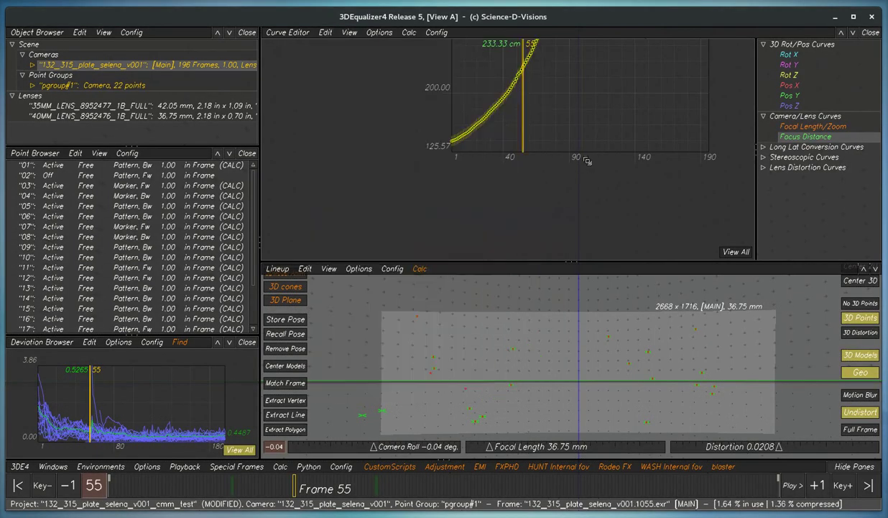
{"action": "left_click", "coordinate": [736, 252]}
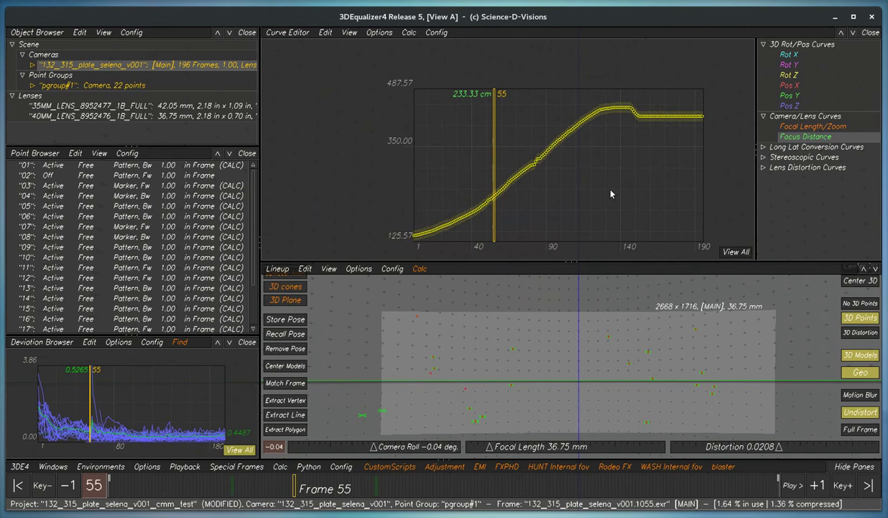